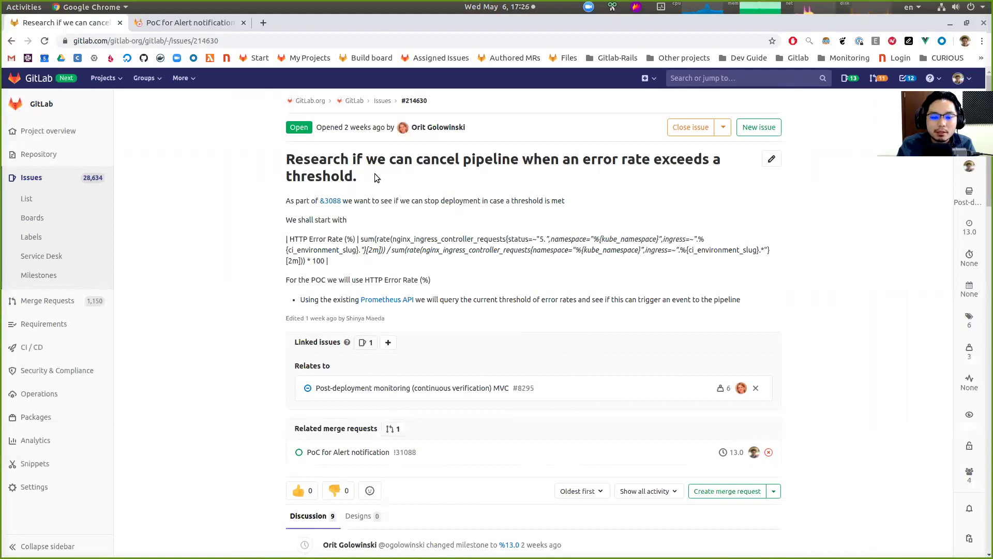
Review the title of the research issue on cancelling pipelines, and look over the silicone-cat project overview
drag(370, 177, 355, 161)
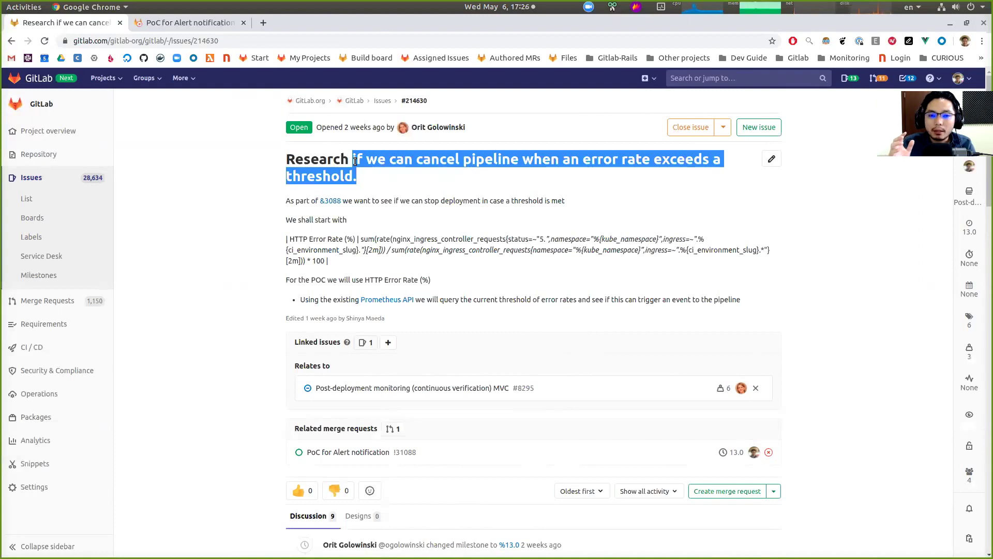
key(alt+Tab)
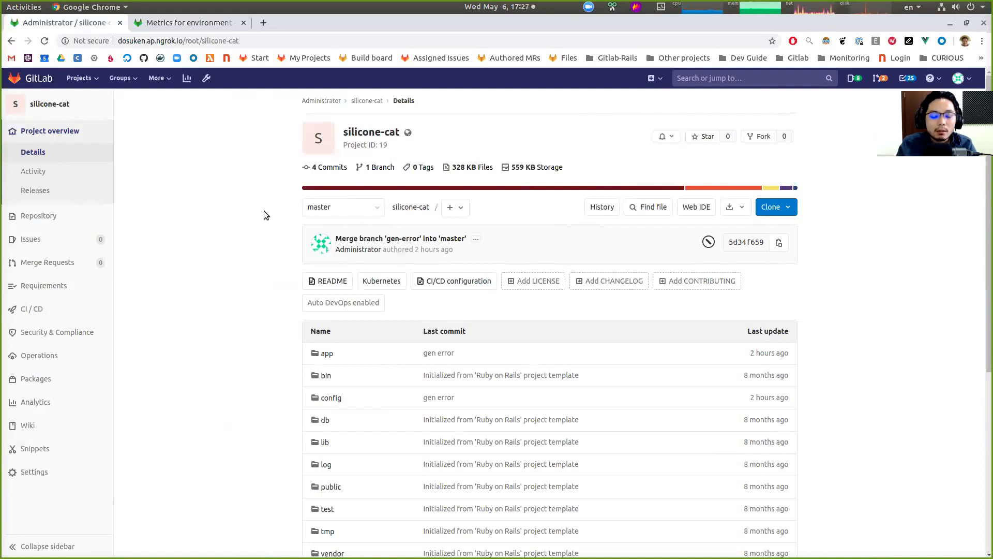
scroll(259, 207, down, 5)
scroll(251, 197, up, 5)
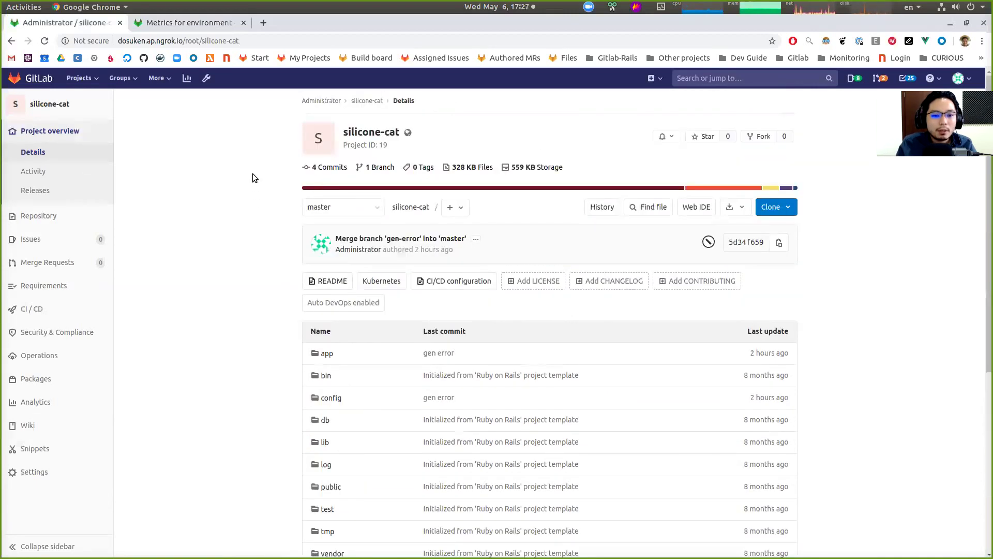
Examine the production environment's NGINX Ingress response metrics, focusing on the Throughput and HTTP Error Rate charts
key(ctrl+Tab)
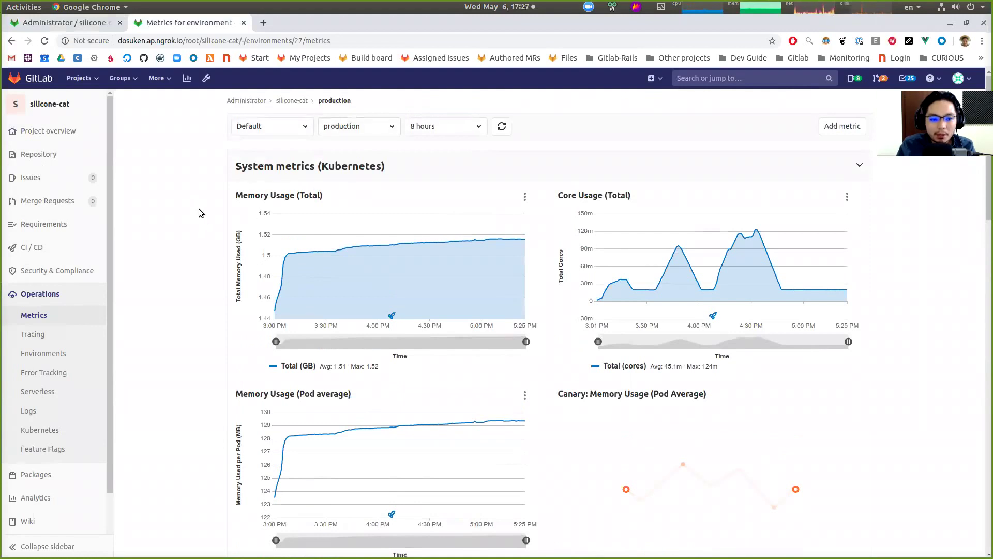
scroll(199, 209, down, 10)
scroll(199, 192, down, 5)
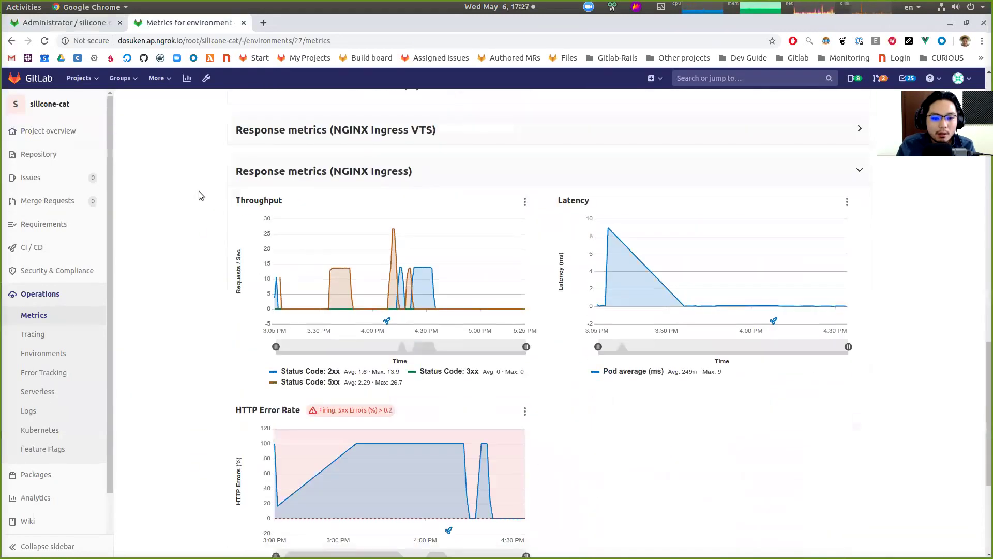
scroll(199, 190, up, 1)
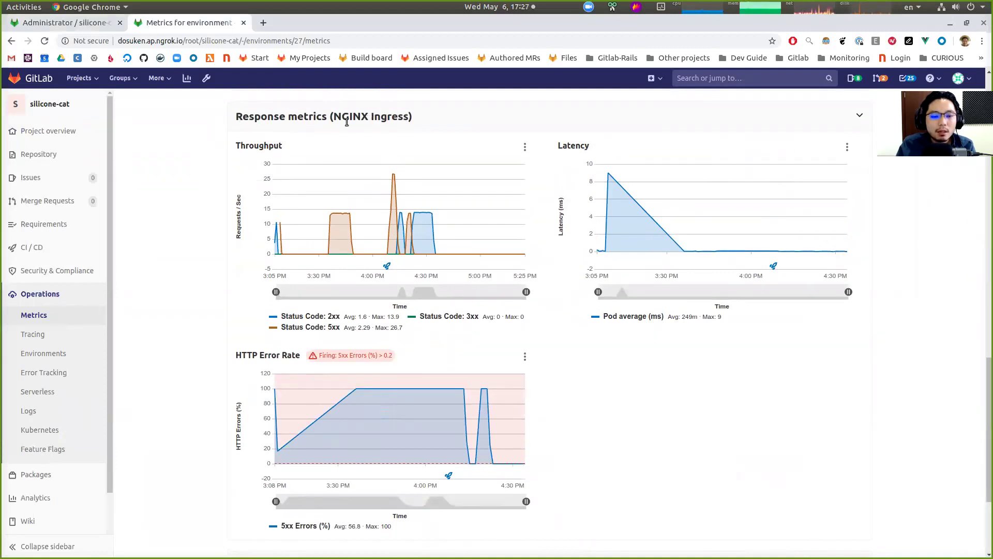
drag(237, 148, 265, 146)
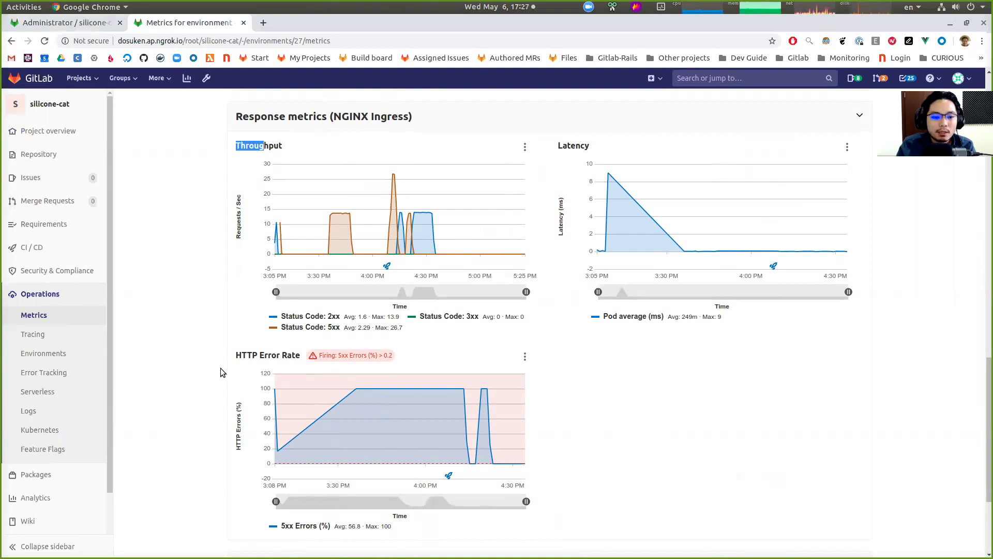
drag(237, 355, 294, 355)
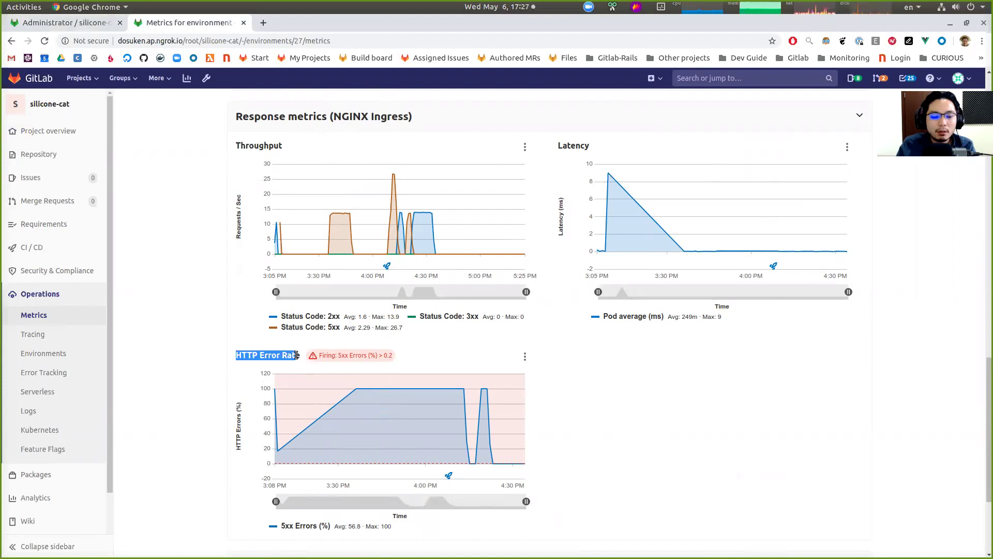
click(293, 356)
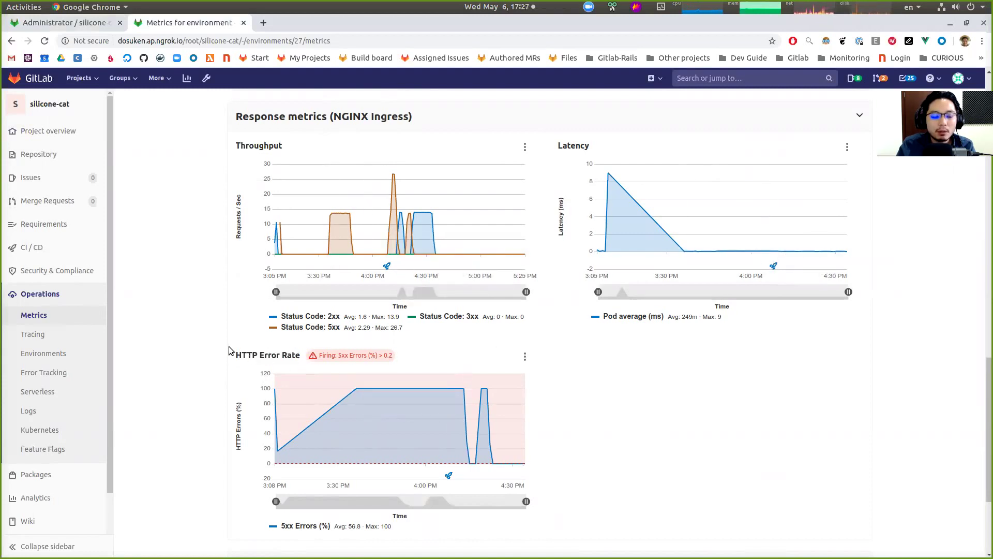
scroll(230, 341, down, 3)
drag(236, 273, 291, 273)
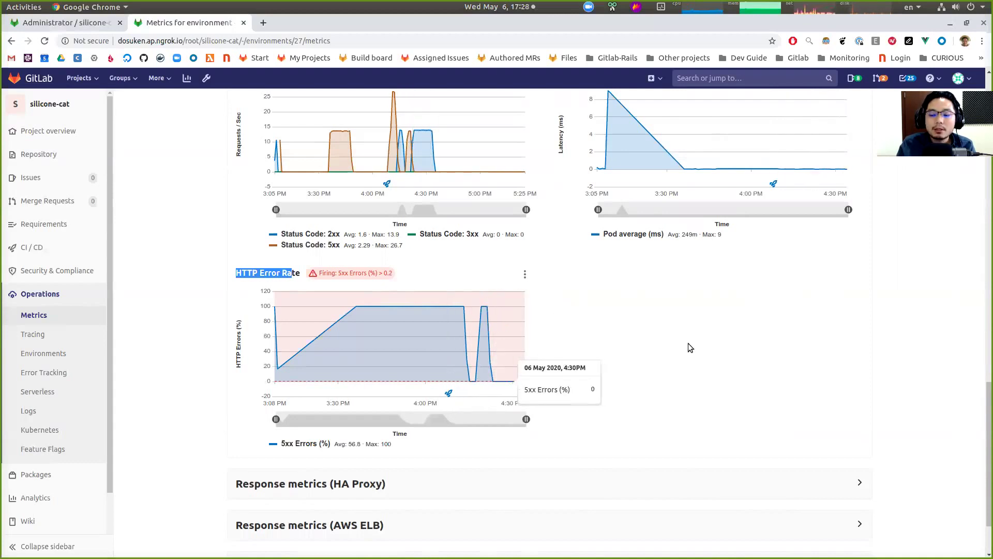
click(702, 346)
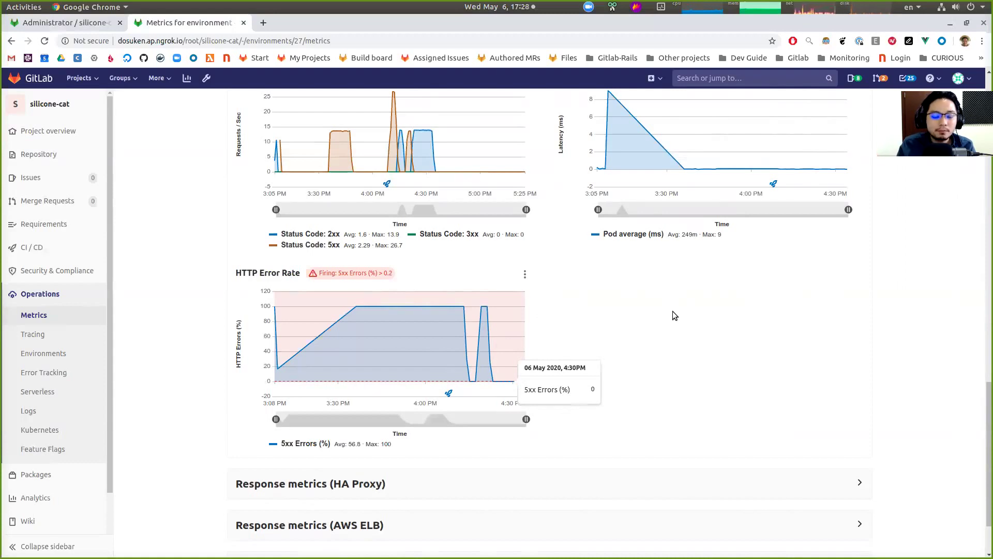
Open the silicone-cat project's pipelines in a separate tab and run a new pipeline on master
key(ctrl+Page_Up)
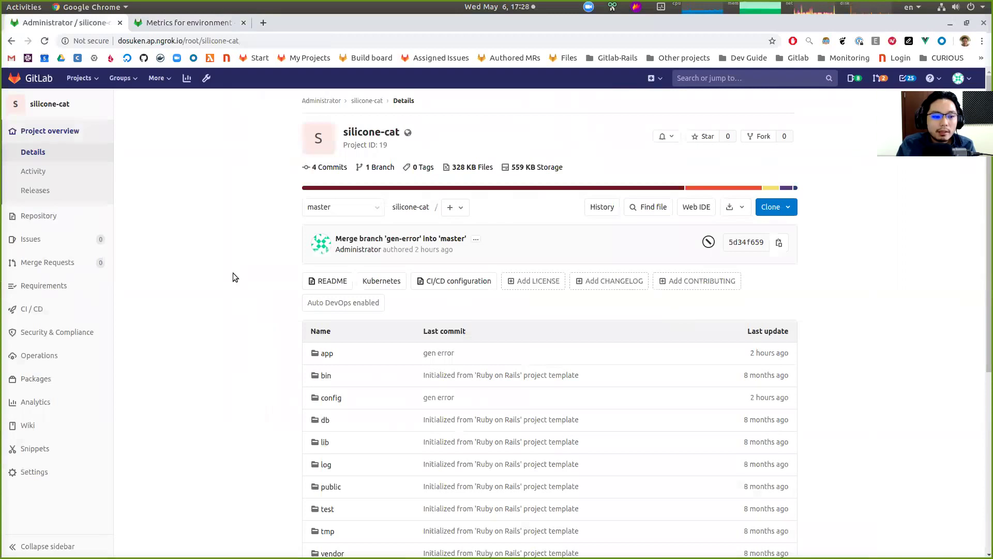
middle_click(139, 309)
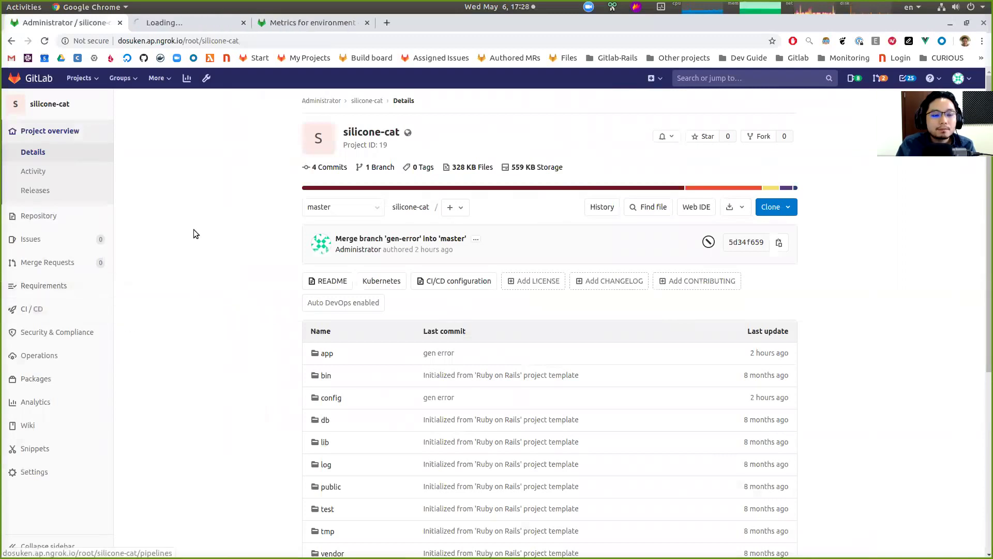
key(ctrl+Page_Down)
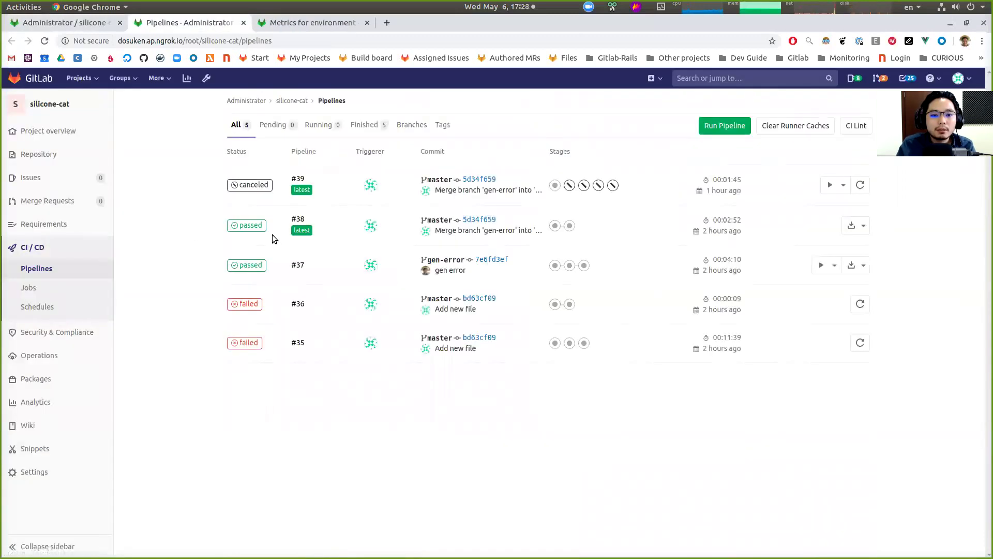
click(722, 128)
click(273, 293)
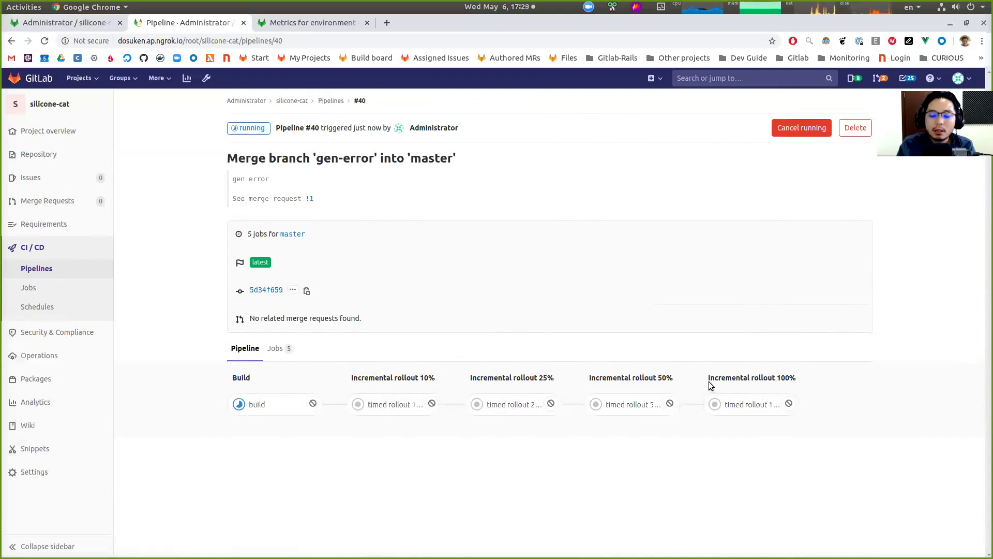
Reload the new pipeline and review its build and incremental rollout stages, especially the 25% and 100% rollouts
drag(763, 376, 765, 376)
click(774, 337)
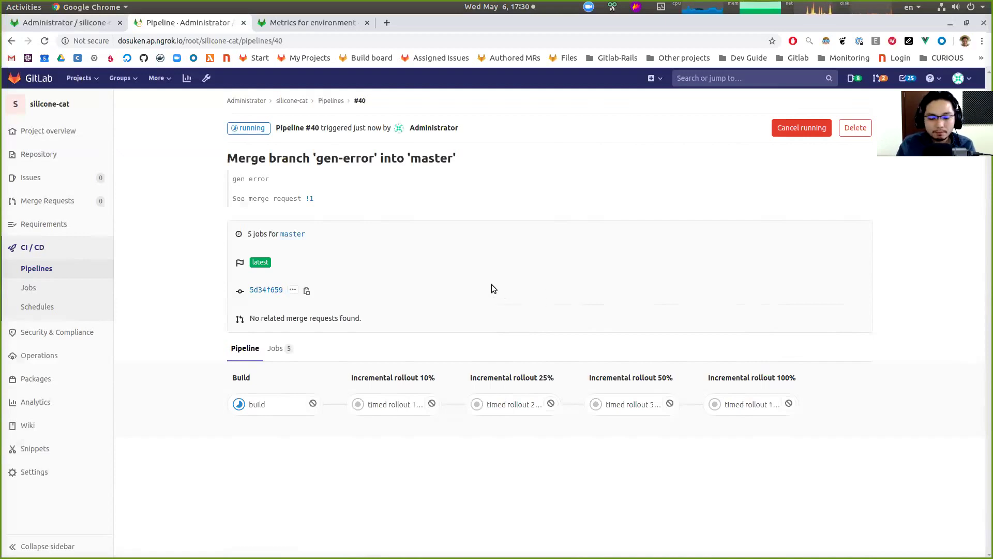
key(ctrl+r)
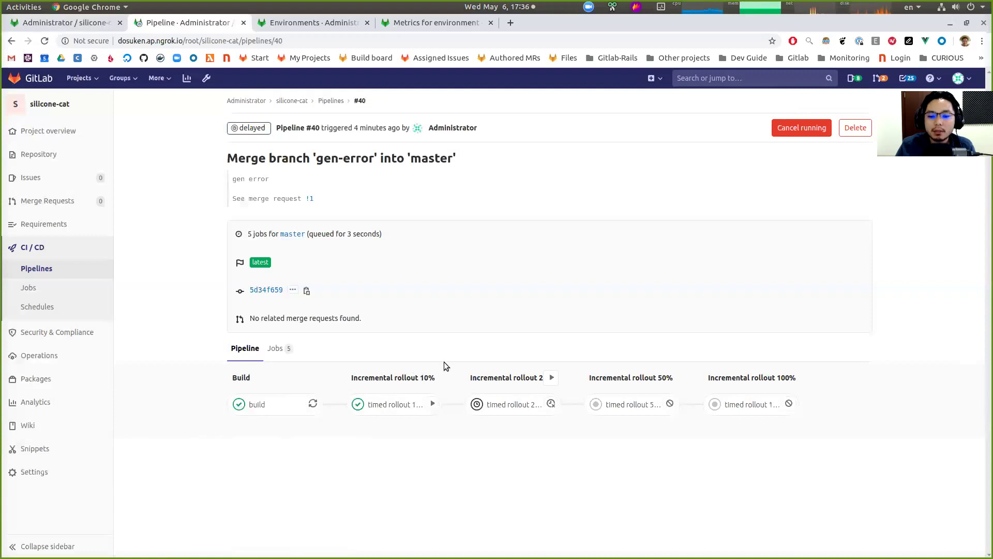
drag(511, 378, 556, 371)
click(526, 381)
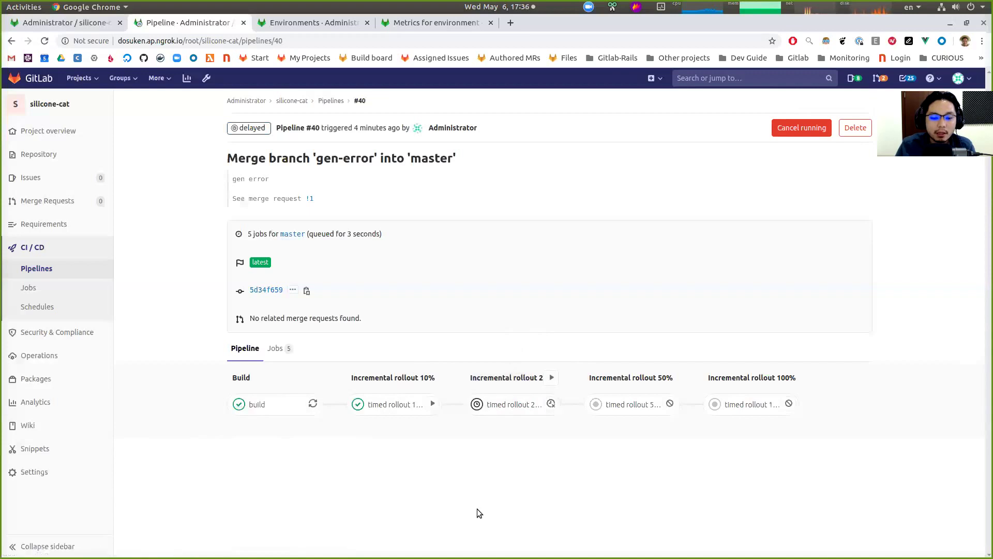
Refresh the Environments page and check the production instances against the pipeline's 10% rollout stage
key(ctrl+Page_Down)
key(F5)
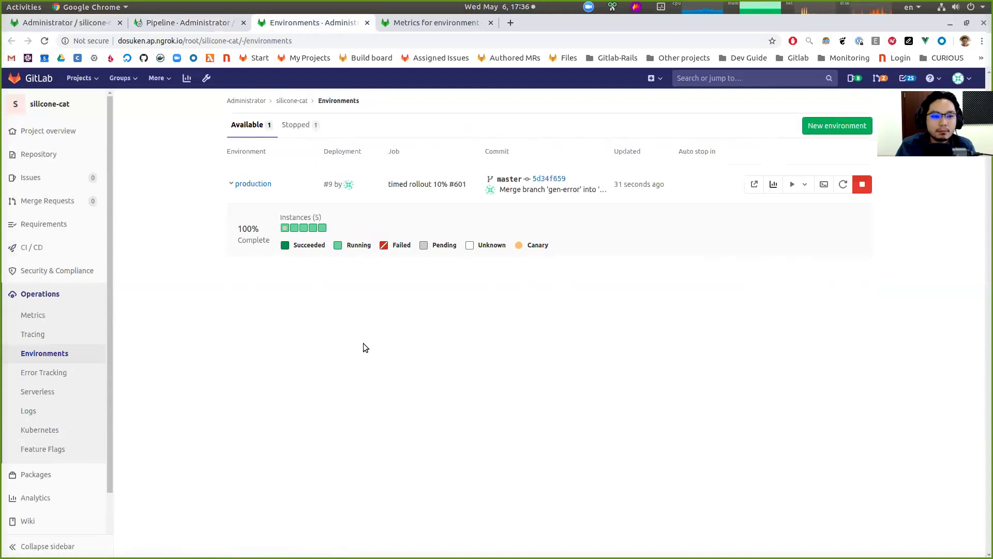
key(ctrl+Page_Up)
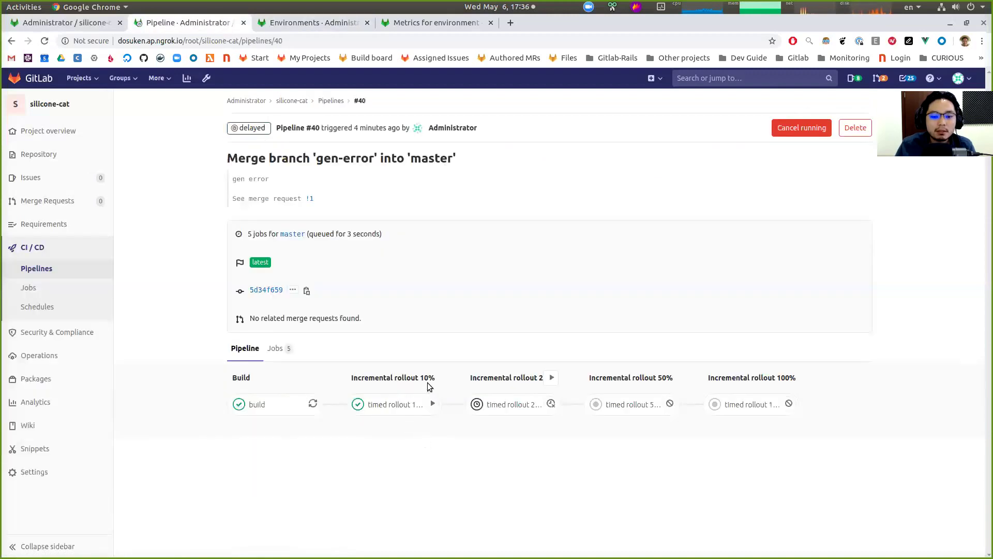
click(295, 24)
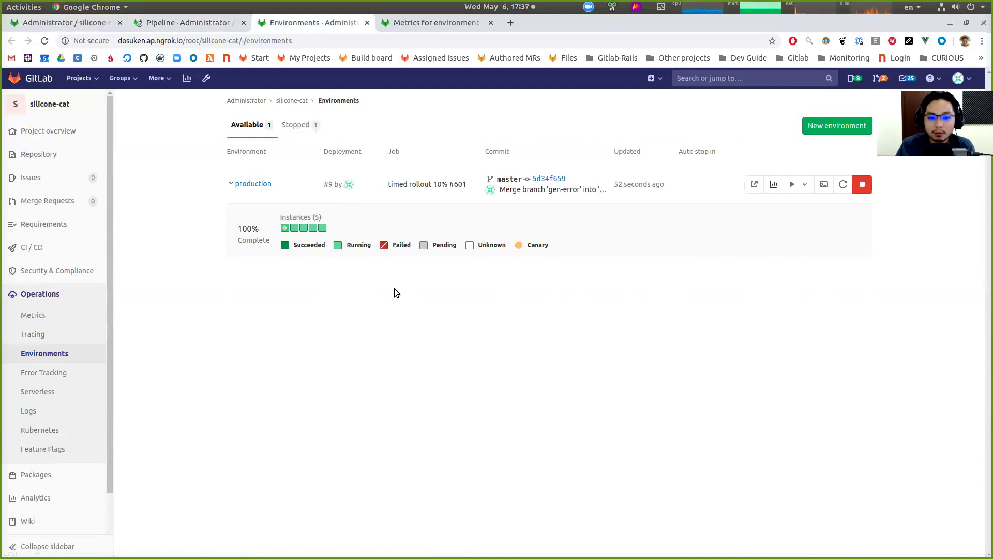
key(ctrl+shift+Tab)
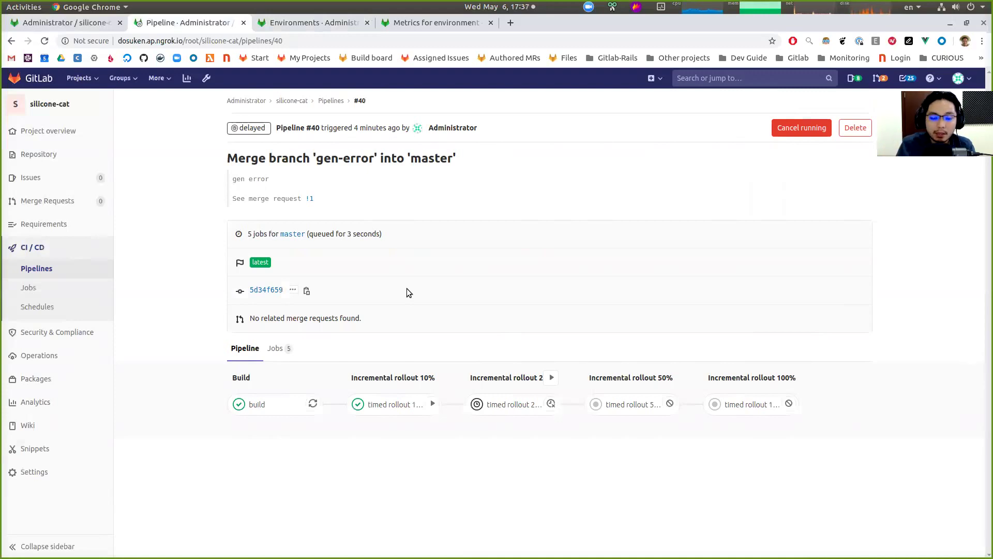
key(alt+Tab)
key(alt+Tab)
key(Return)
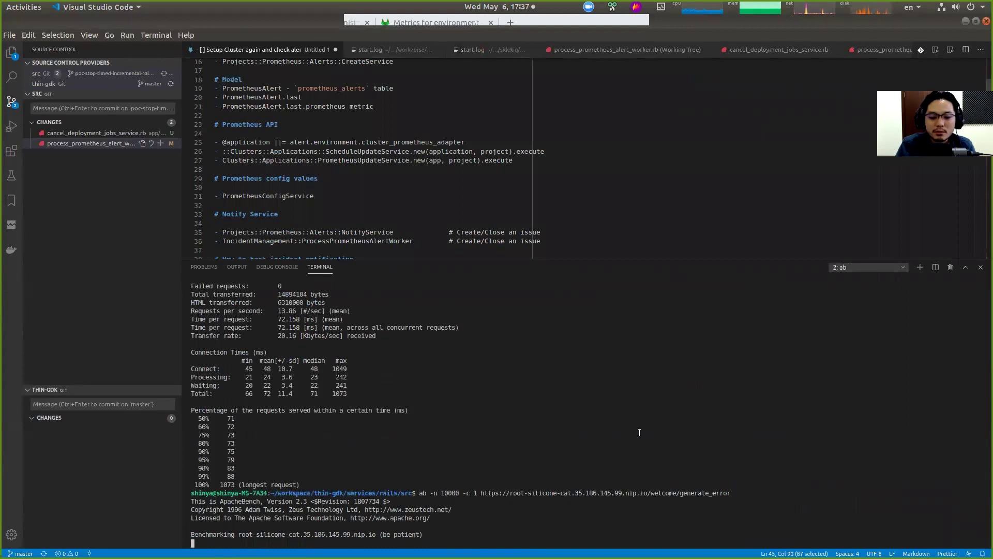
Switch back to Chrome and inspect the production environment's metrics
key(alt+Tab)
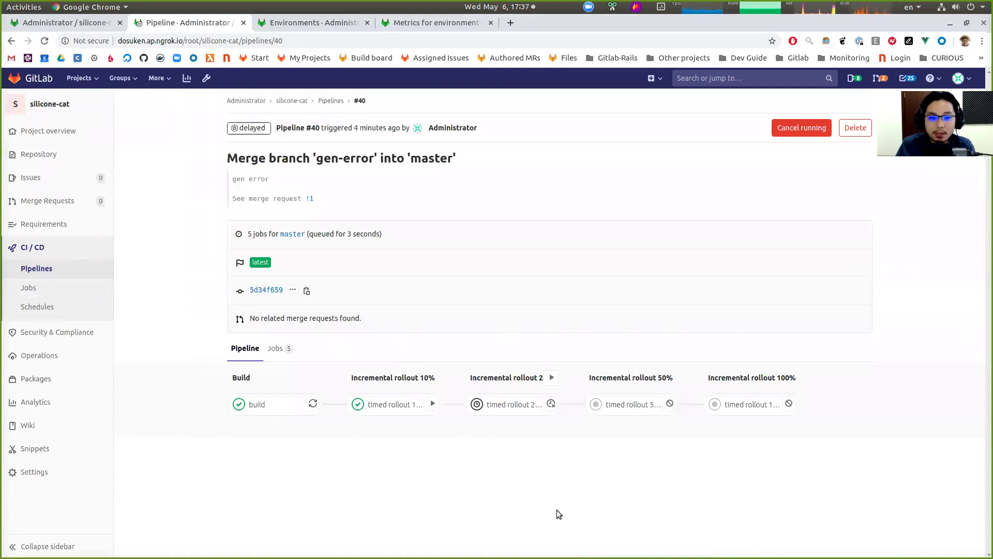
key(ctrl+4)
mouse_move(524, 226)
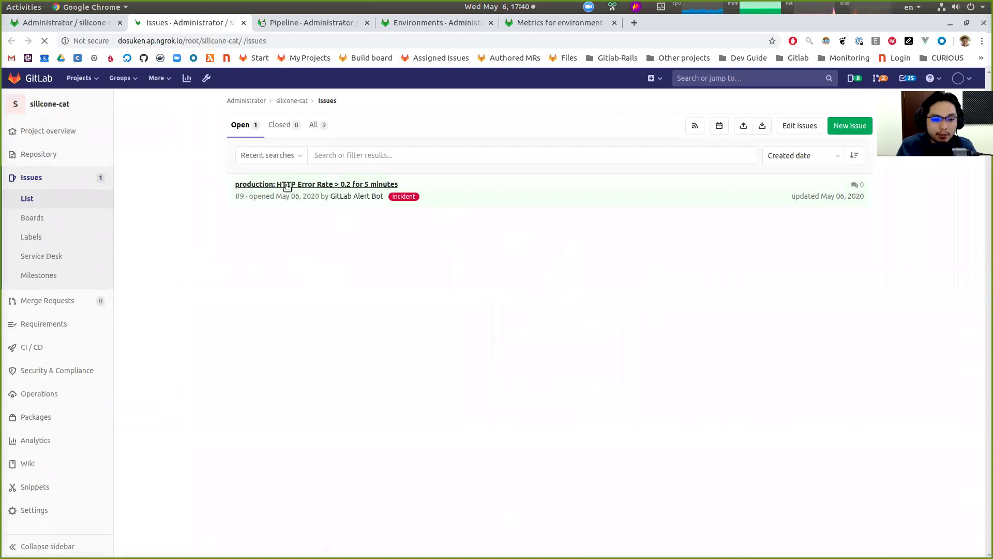
Open the "production: HTTP Error Rate > 0.2 for 5 minutes" incident in a separate tab and review its title, start time and full query
middle_click(270, 186)
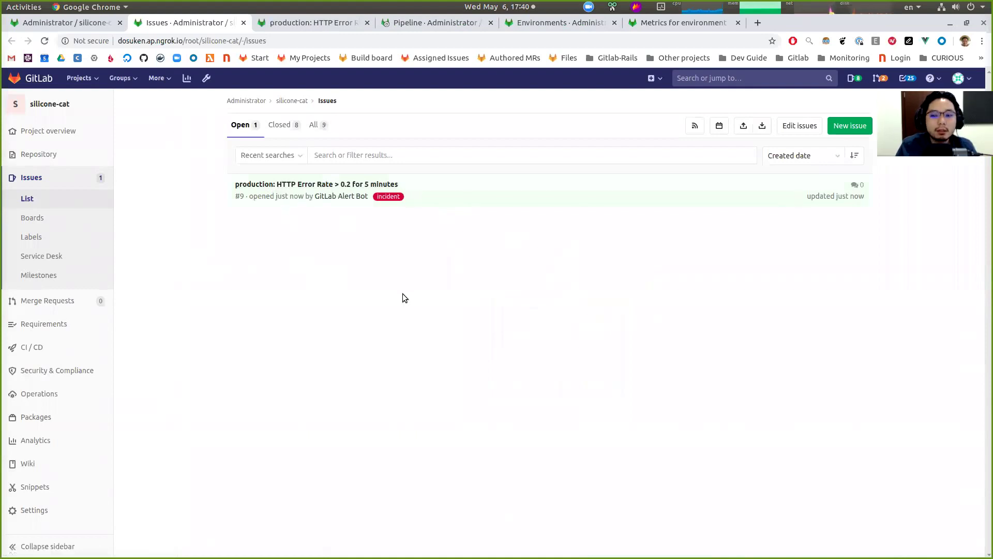
key(ctrl+Tab)
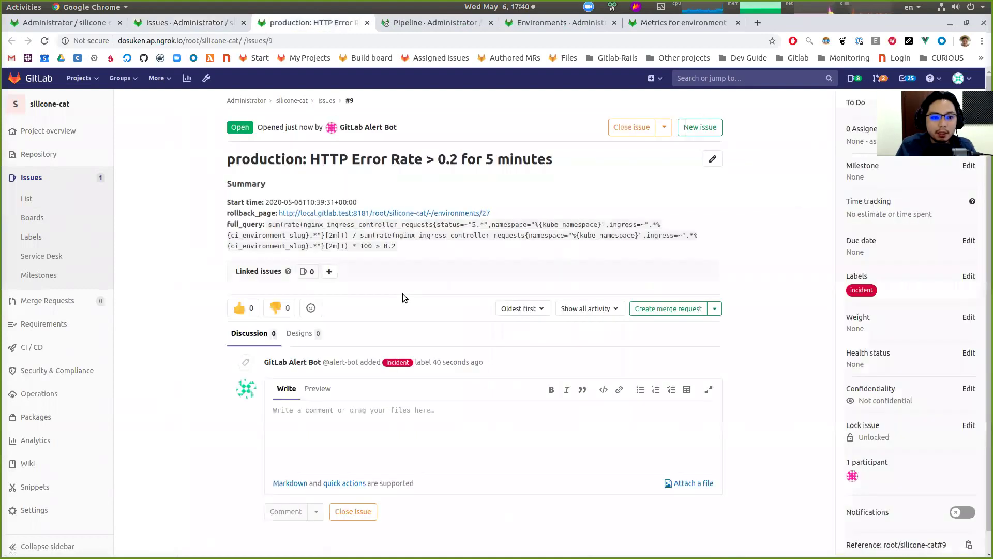
drag(224, 159, 315, 155)
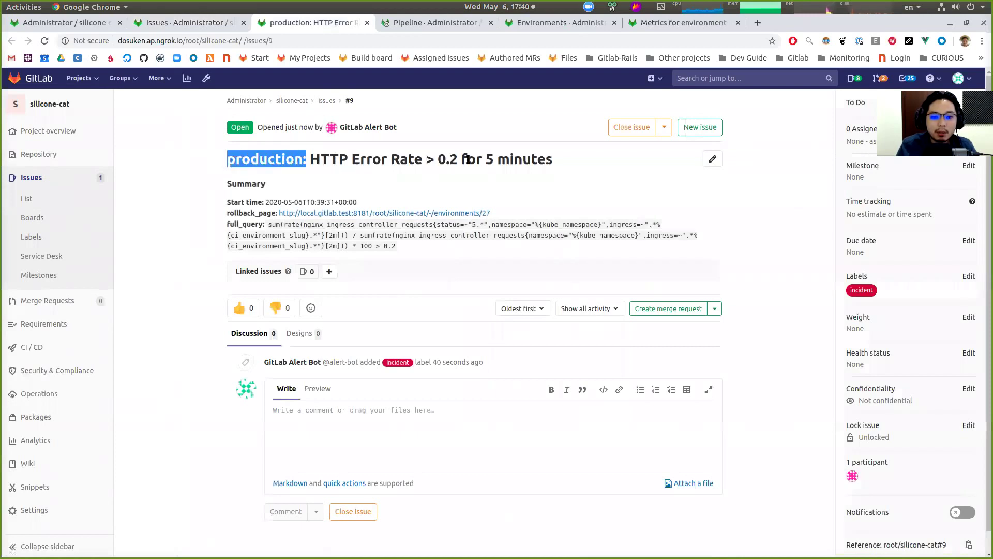
drag(441, 157, 462, 160)
click(461, 159)
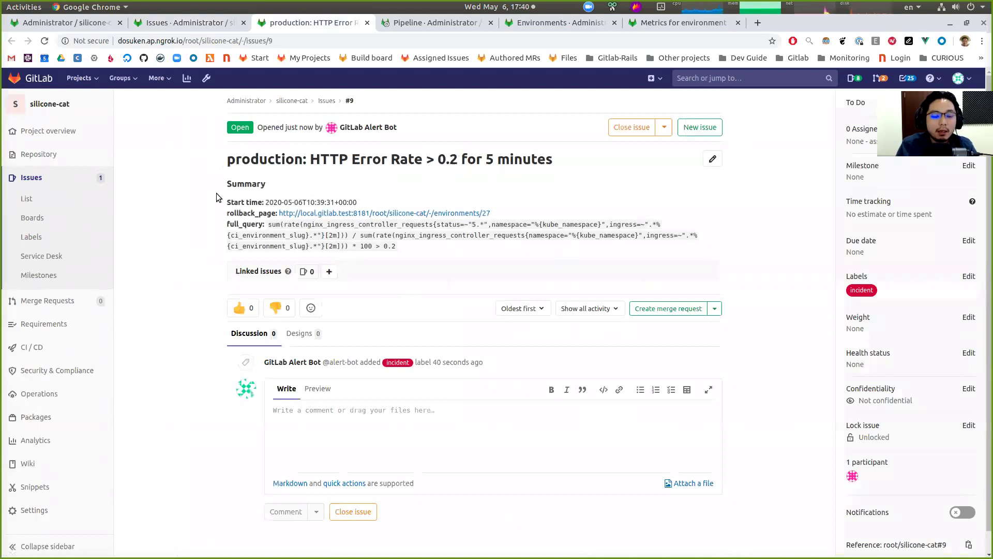
drag(238, 203, 357, 203)
click(234, 221)
drag(227, 202, 362, 203)
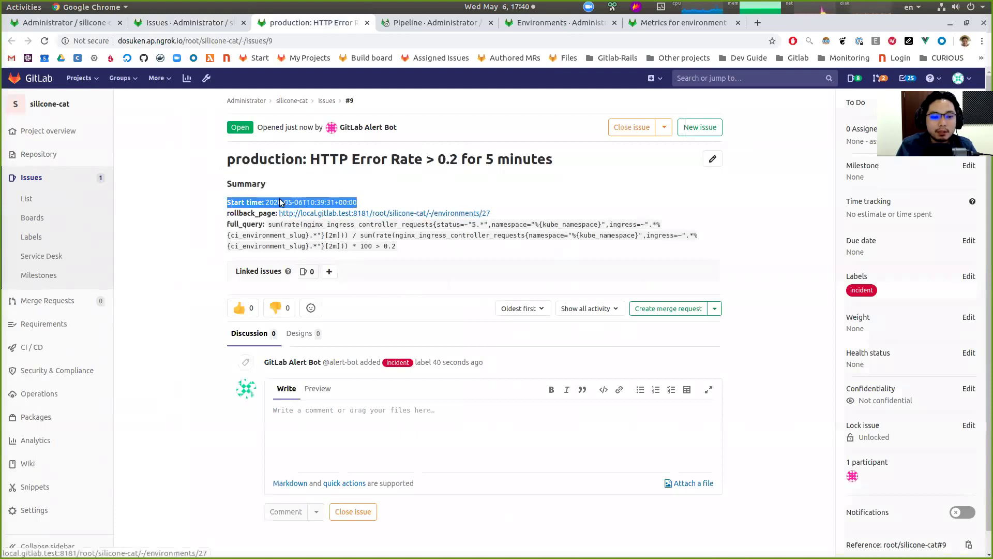
drag(236, 223, 410, 247)
click(410, 248)
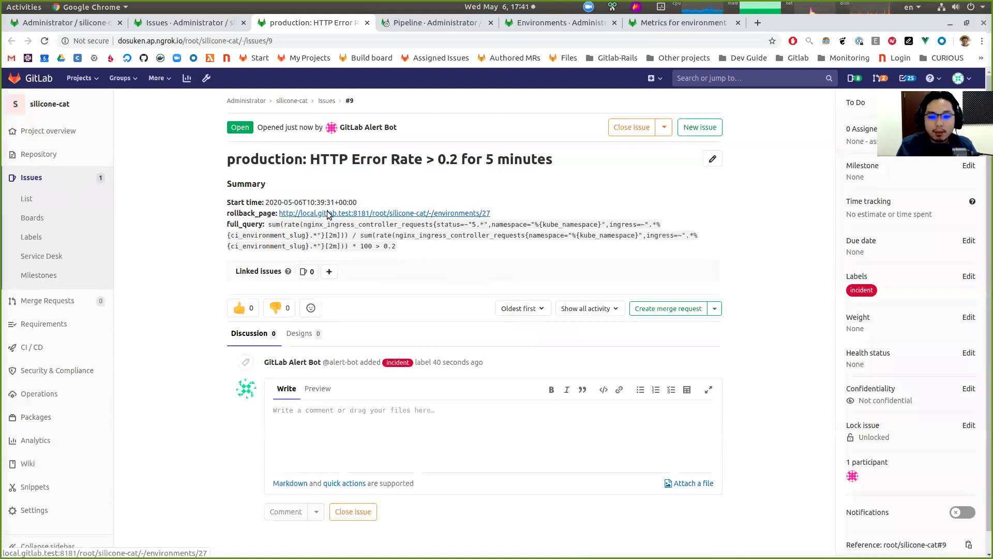
Open the incident's rollback page in a separate tab, review the production deployments and their rollback options, and close that tab
right_click(328, 214)
click(354, 222)
key(ctrl+Tab)
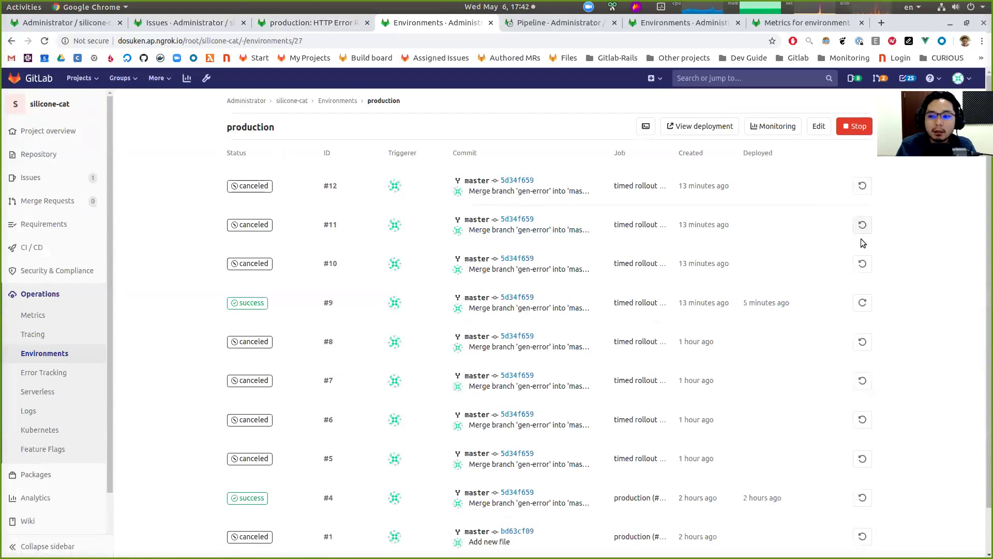
scroll(874, 297, down, 1)
scroll(874, 303, up, 1)
key(ctrl+w)
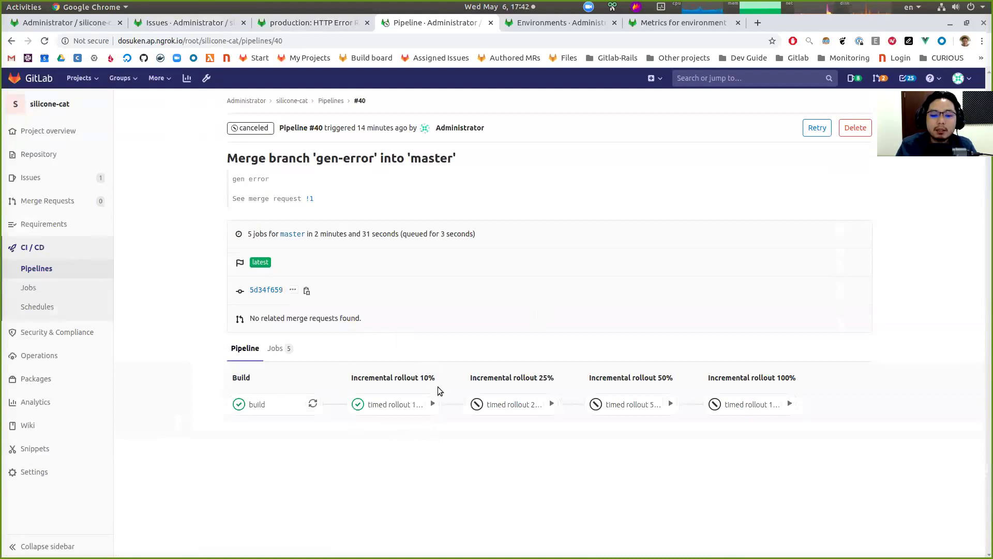
Compare the status of the 10% rollout with the 25%, 50% and 100% rollouts in pipeline #40
drag(435, 380, 411, 378)
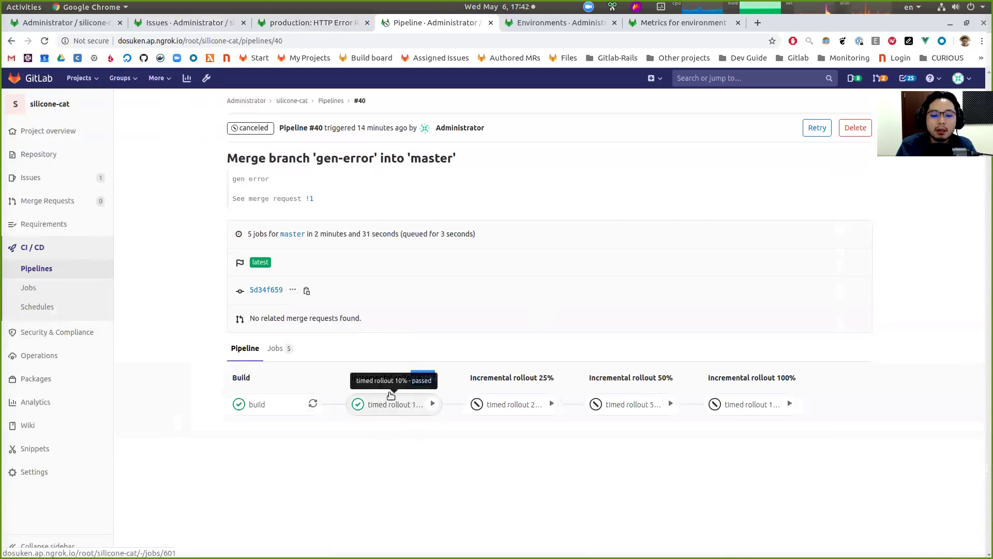
drag(553, 378, 543, 379)
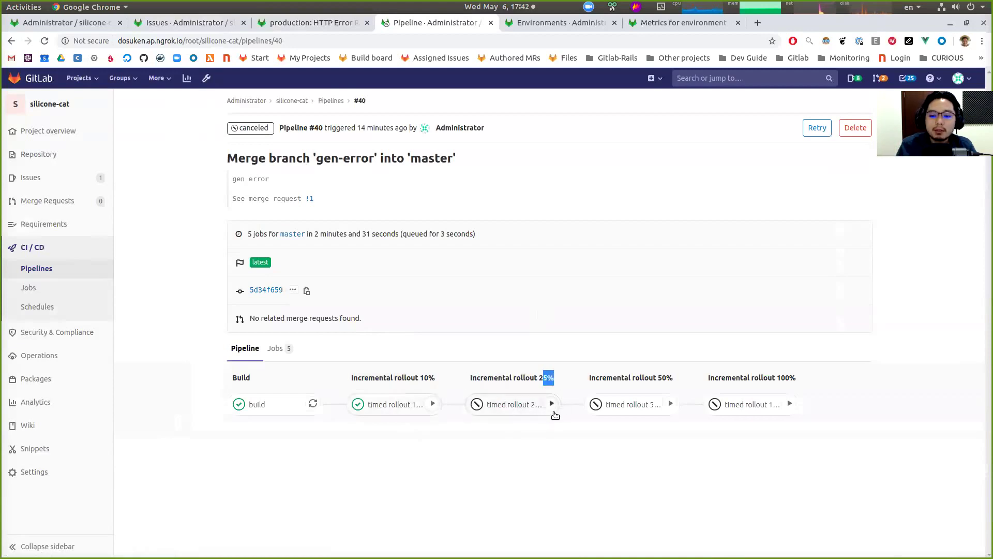
drag(832, 428, 531, 413)
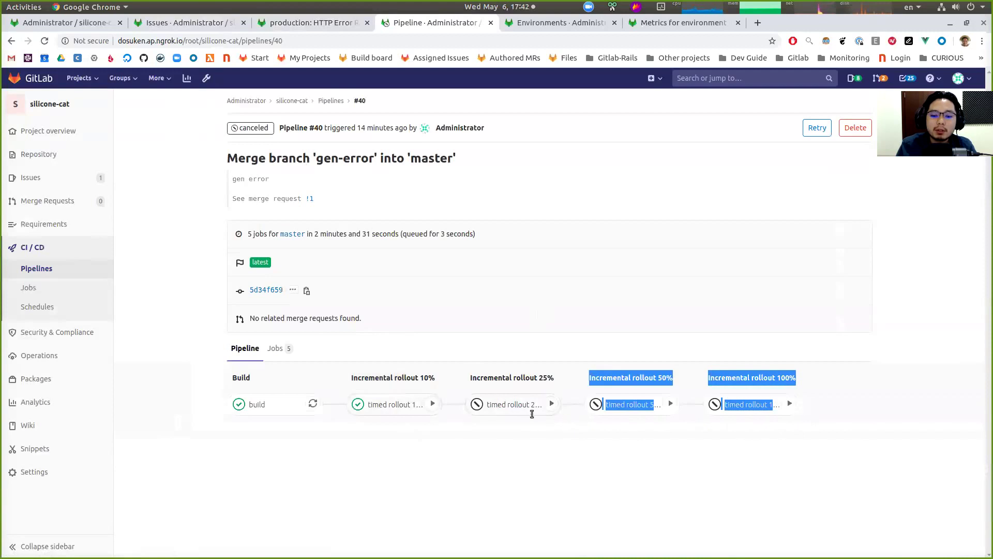
click(543, 468)
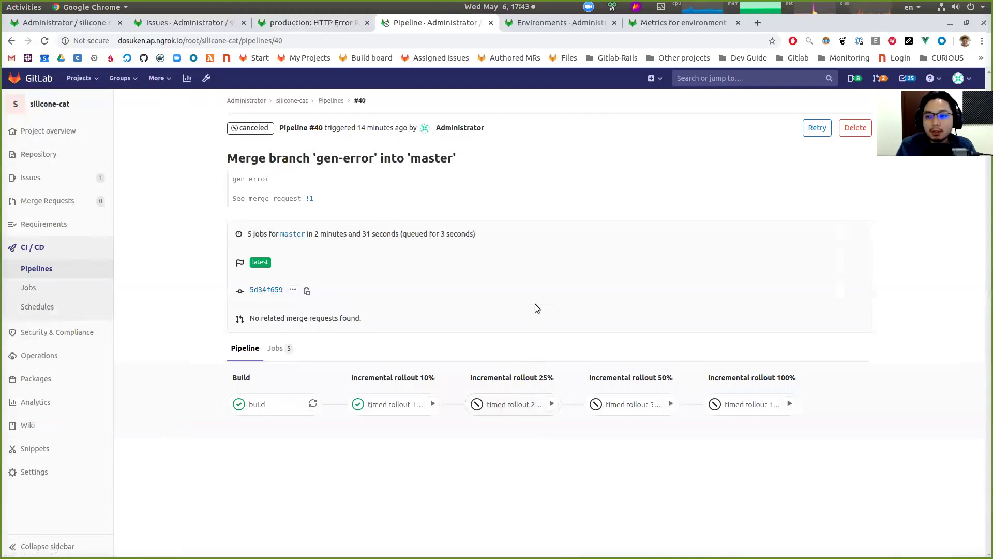
Open the timed rollout 25% job in a separate tab, review its status and manual action page, and close the tab
right_click(523, 414)
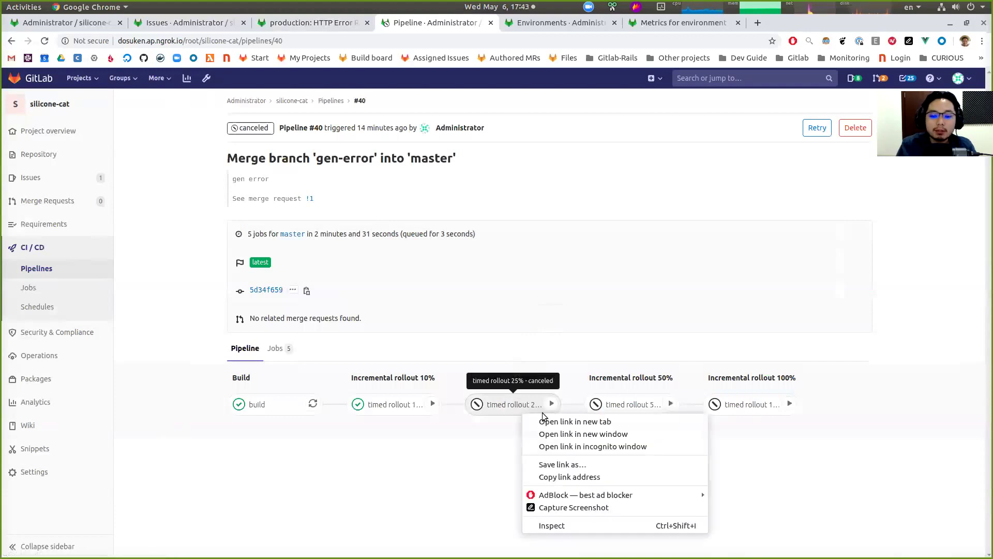
click(544, 420)
click(544, 23)
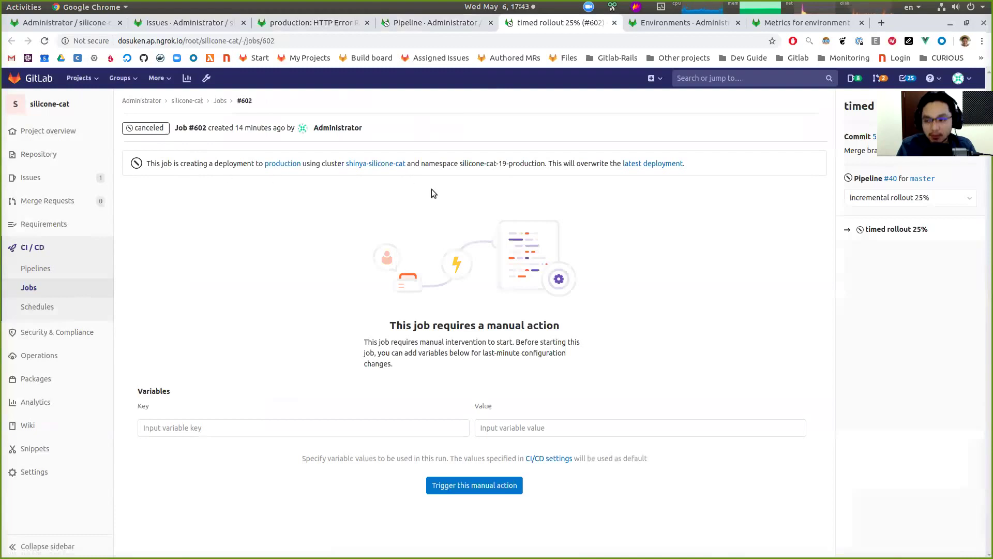
key(ctrl+w)
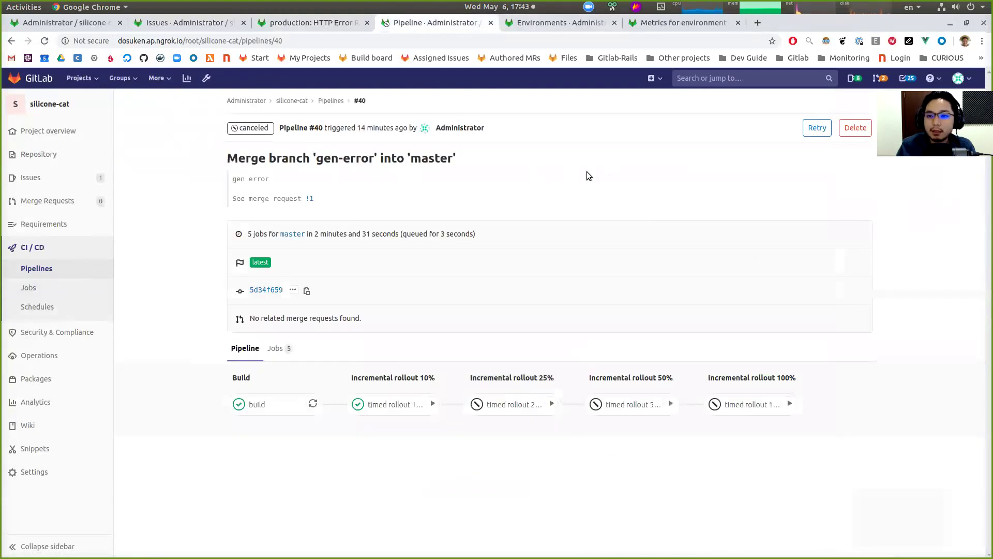